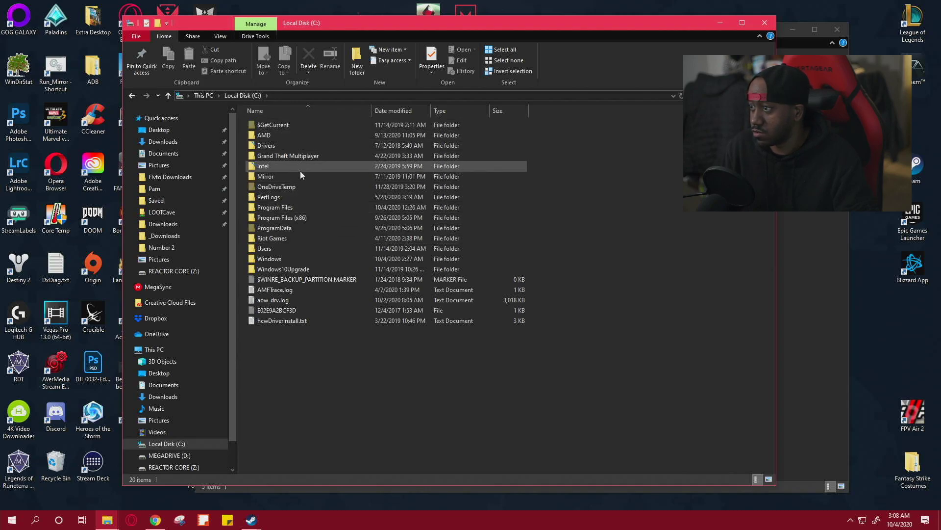
Open Users and the account's home folder, toggling Hidden items off and on so AppData appears
{"action": "double_click", "coordinate": [299, 248]}
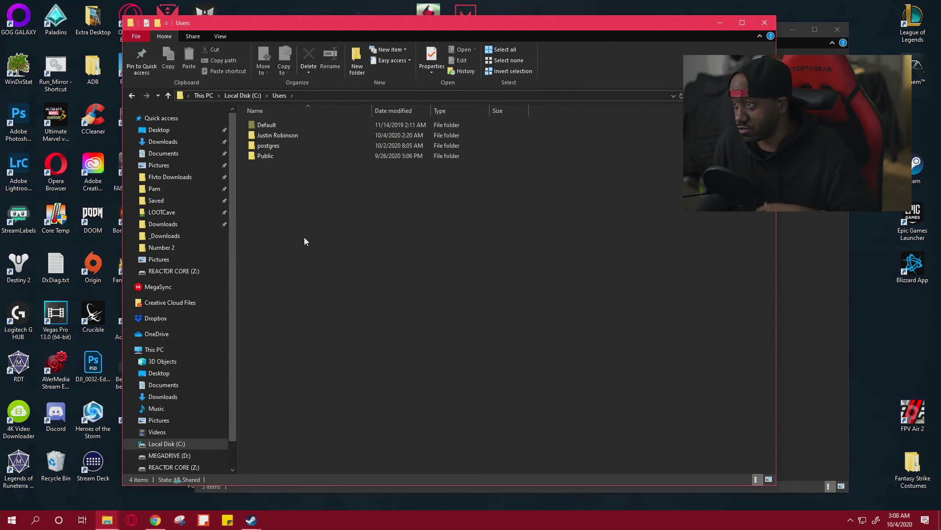
{"action": "double_click", "coordinate": [294, 136]}
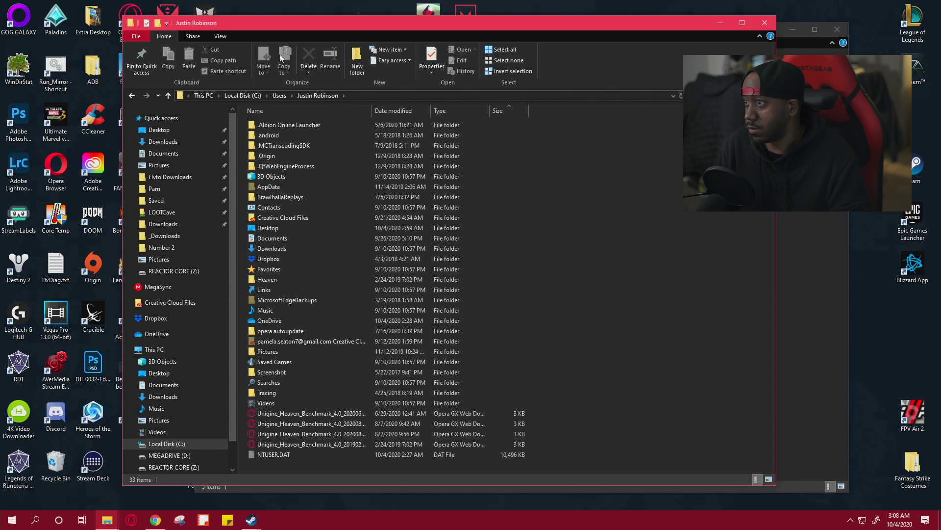
{"action": "left_click", "coordinate": [216, 37]}
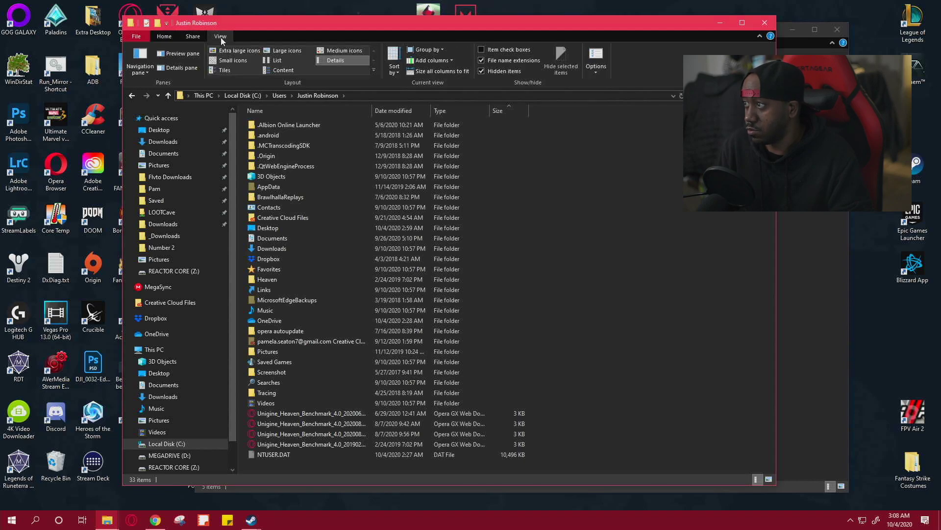
{"action": "left_click", "coordinate": [481, 71]}
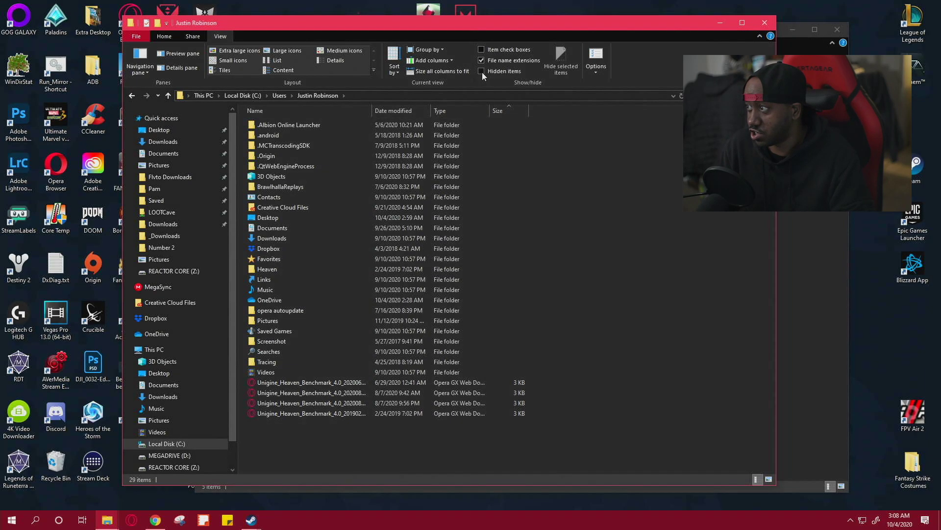
{"action": "left_click", "coordinate": [481, 72]}
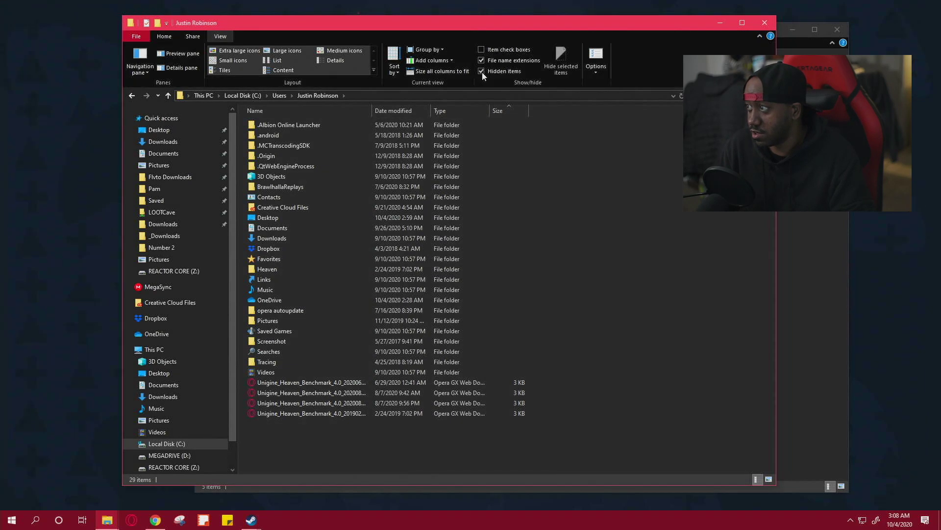
Go through AppData\Roaming\HelloGames\NMS into the st_ account folder holding the .hg saves
{"action": "double_click", "coordinate": [288, 189]}
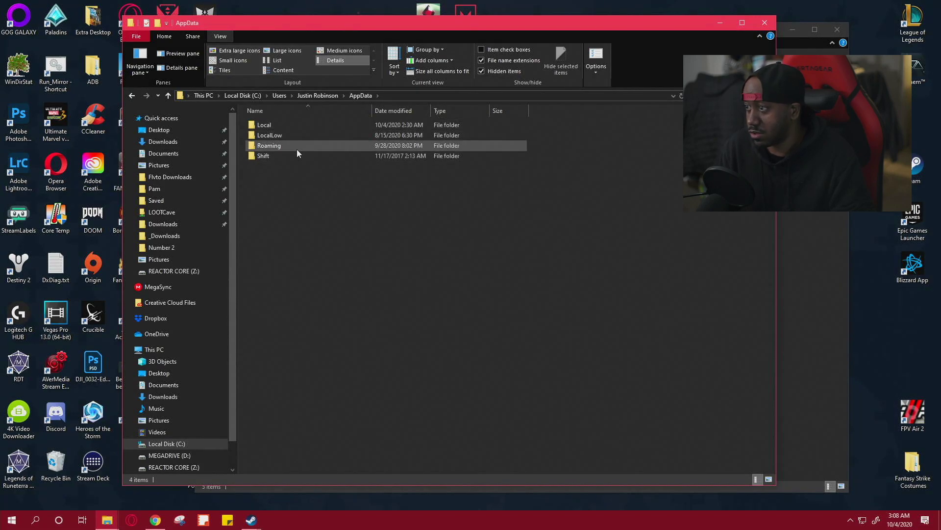
{"action": "double_click", "coordinate": [298, 147]}
{"action": "scroll", "coordinate": [314, 267], "scroll_direction": "down", "scroll_amount": 3}
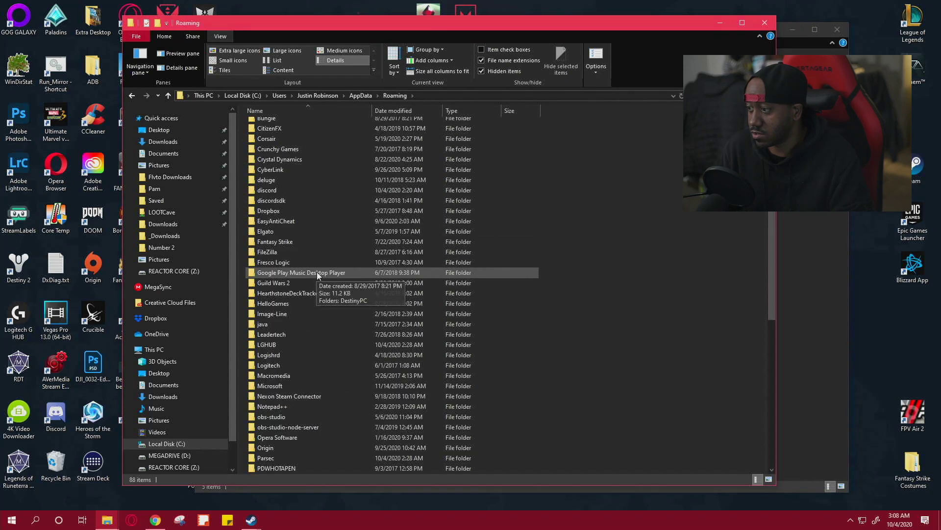
{"action": "double_click", "coordinate": [307, 212]}
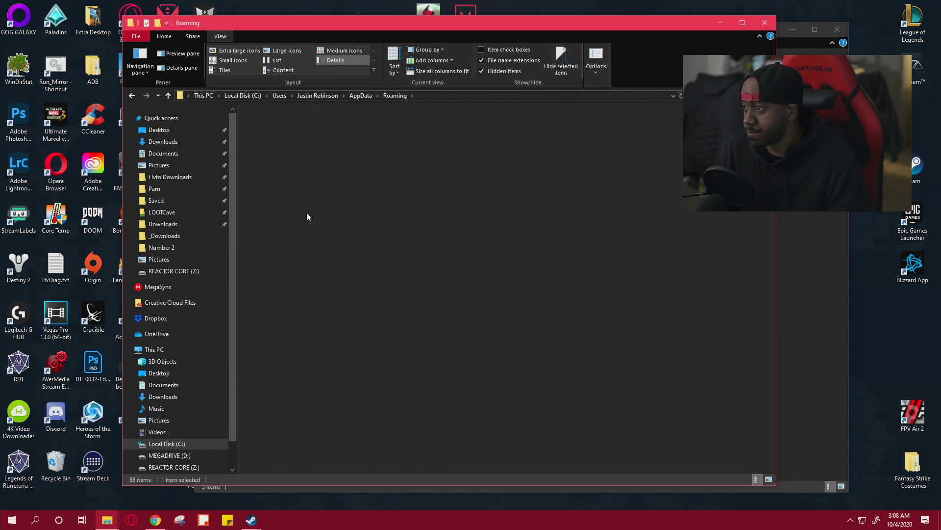
{"action": "double_click", "coordinate": [284, 124]}
{"action": "mouse_move", "coordinate": [294, 135]}
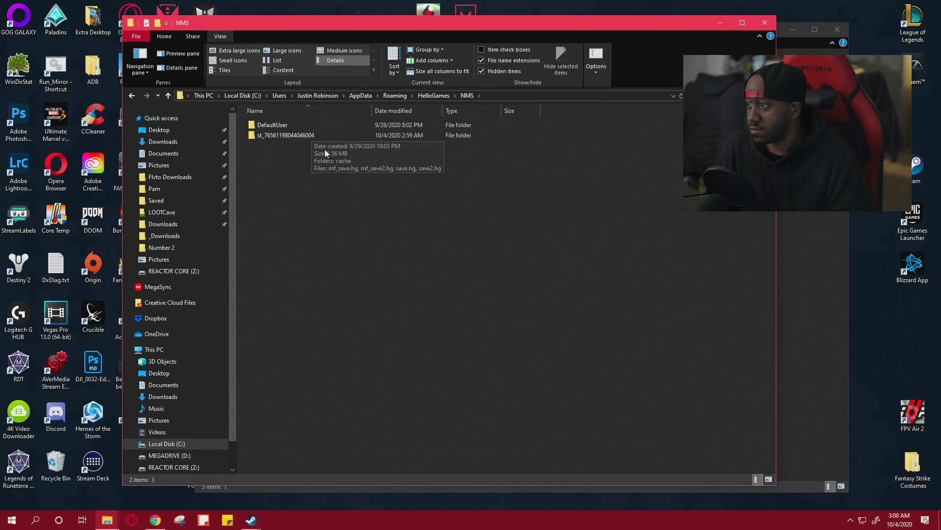
{"action": "double_click", "coordinate": [285, 134]}
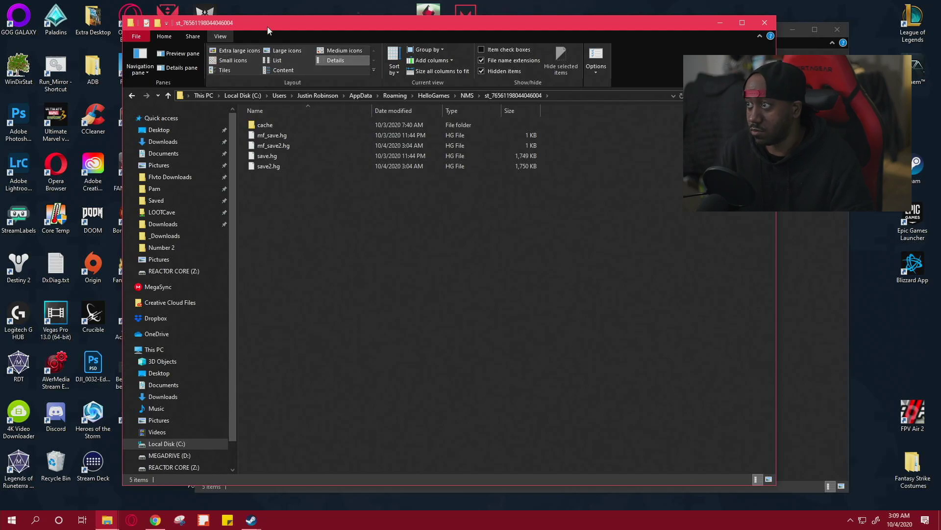
Close the duplicate NMS save-folder window, keeping a single Explorer window open
{"action": "left_click_drag", "start_coordinate": [269, 30], "coordinate": [517, 46]}
{"action": "left_click", "coordinate": [397, 30]}
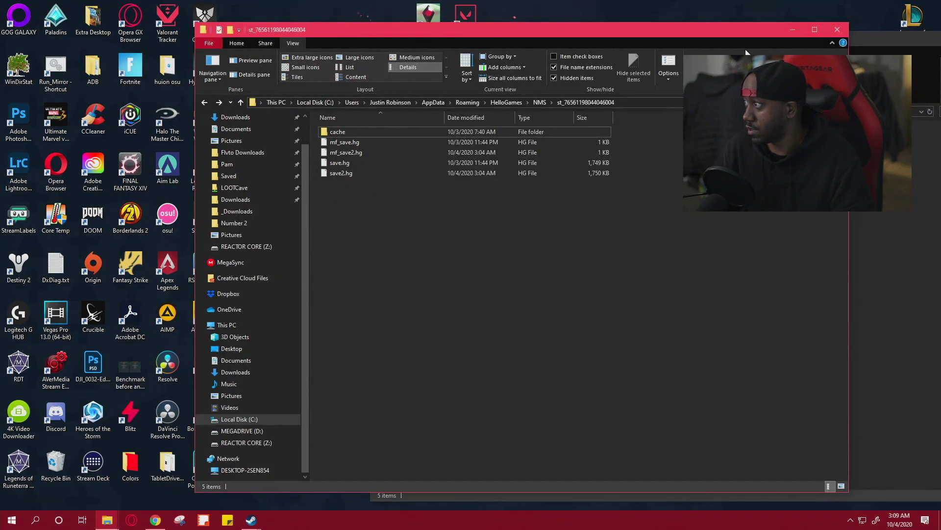
{"action": "left_click", "coordinate": [833, 31]}
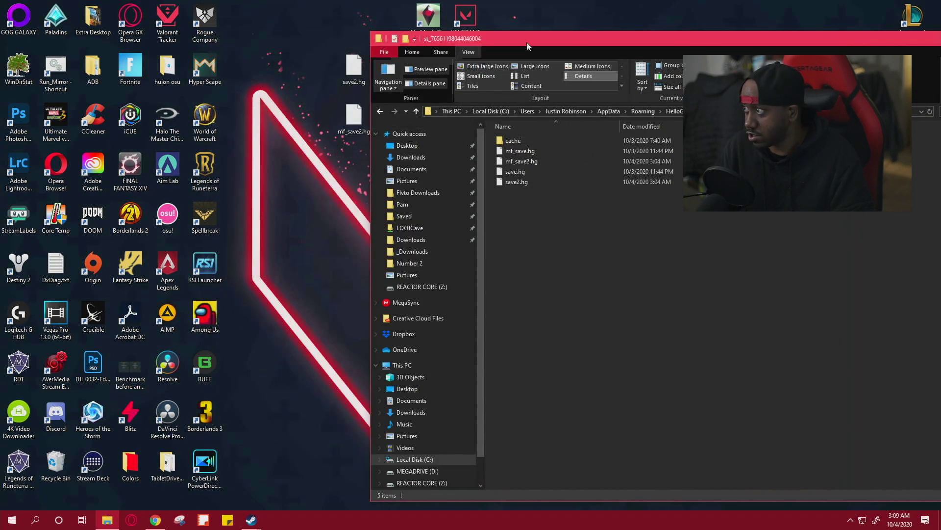
Delete save2.hg and mf_save2.hg from the desktop, then recentre the save-folder window
{"action": "left_click_drag", "start_coordinate": [530, 44], "coordinate": [650, 36]}
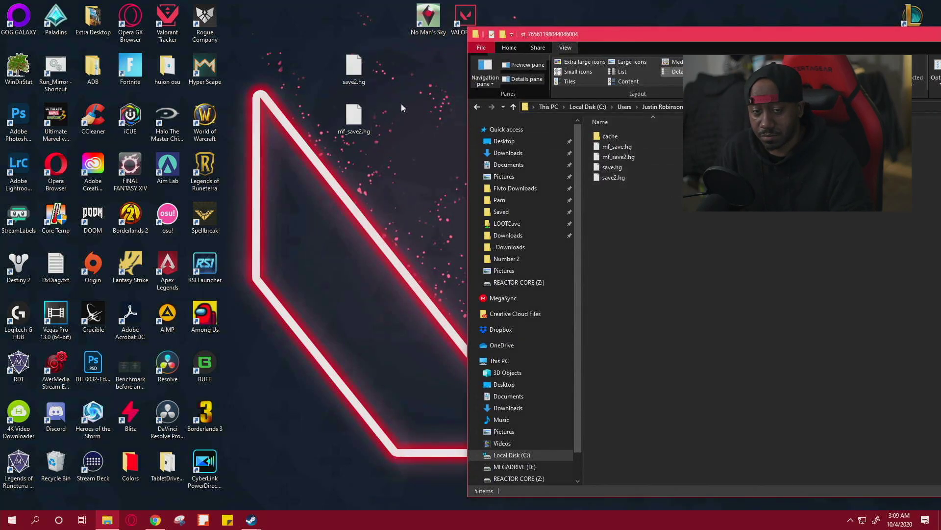
{"action": "left_click_drag", "start_coordinate": [399, 140], "coordinate": [333, 76]}
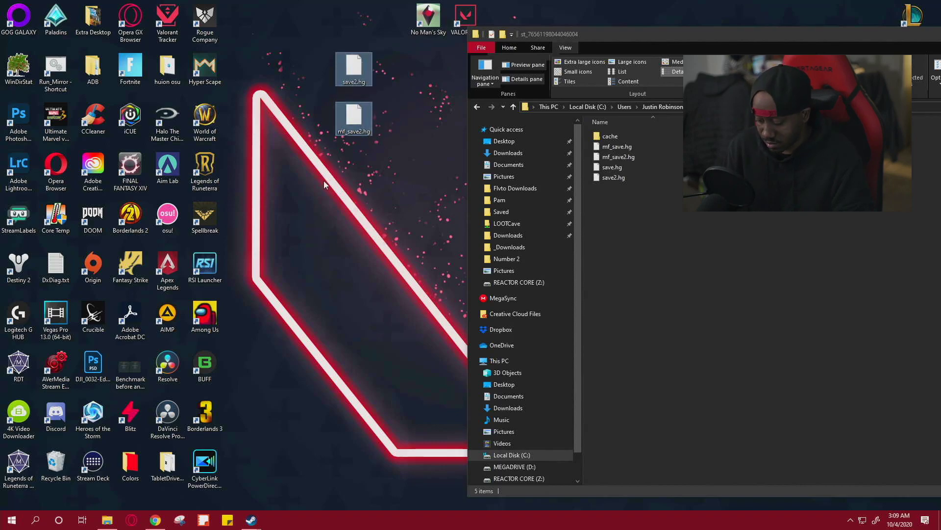
{"action": "key", "text": "Delete"}
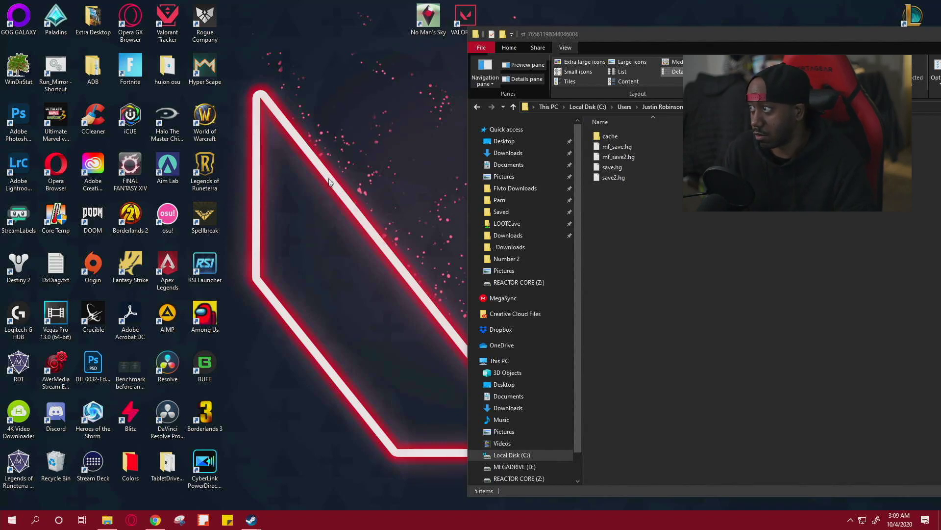
{"action": "left_click_drag", "start_coordinate": [637, 35], "coordinate": [367, 25]}
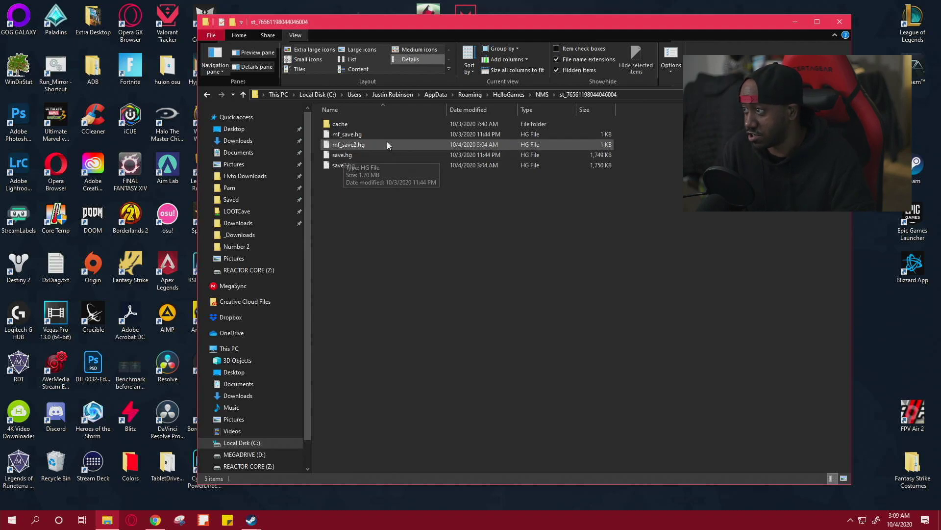
Close the NMS save-folder Explorer window to leave only the desktop
{"action": "left_click", "coordinate": [837, 25]}
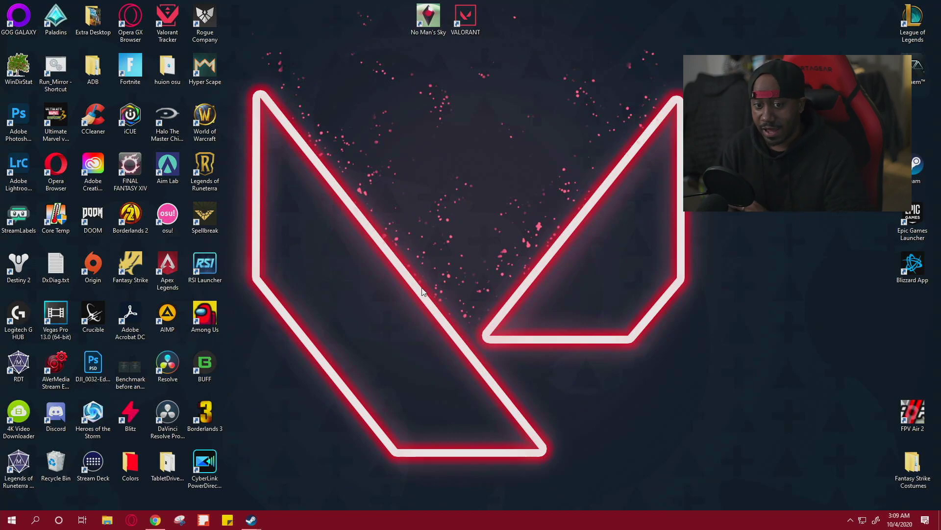